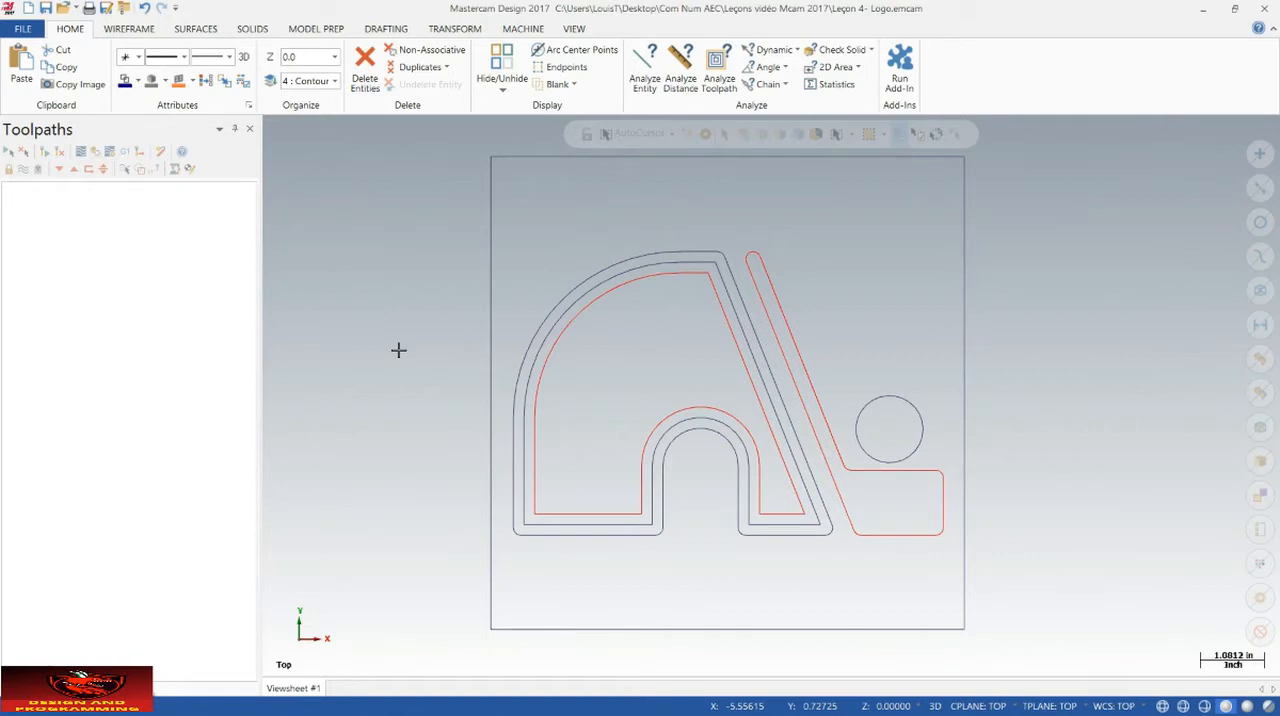
{"action": "left_click", "coordinate": [403, 352]}
{"action": "left_click", "coordinate": [392, 349]}
Step: Add the AXYZ_A2MC.mcam-rmd definition to the router machine definition menu
{"action": "left_click", "coordinate": [523, 29]}
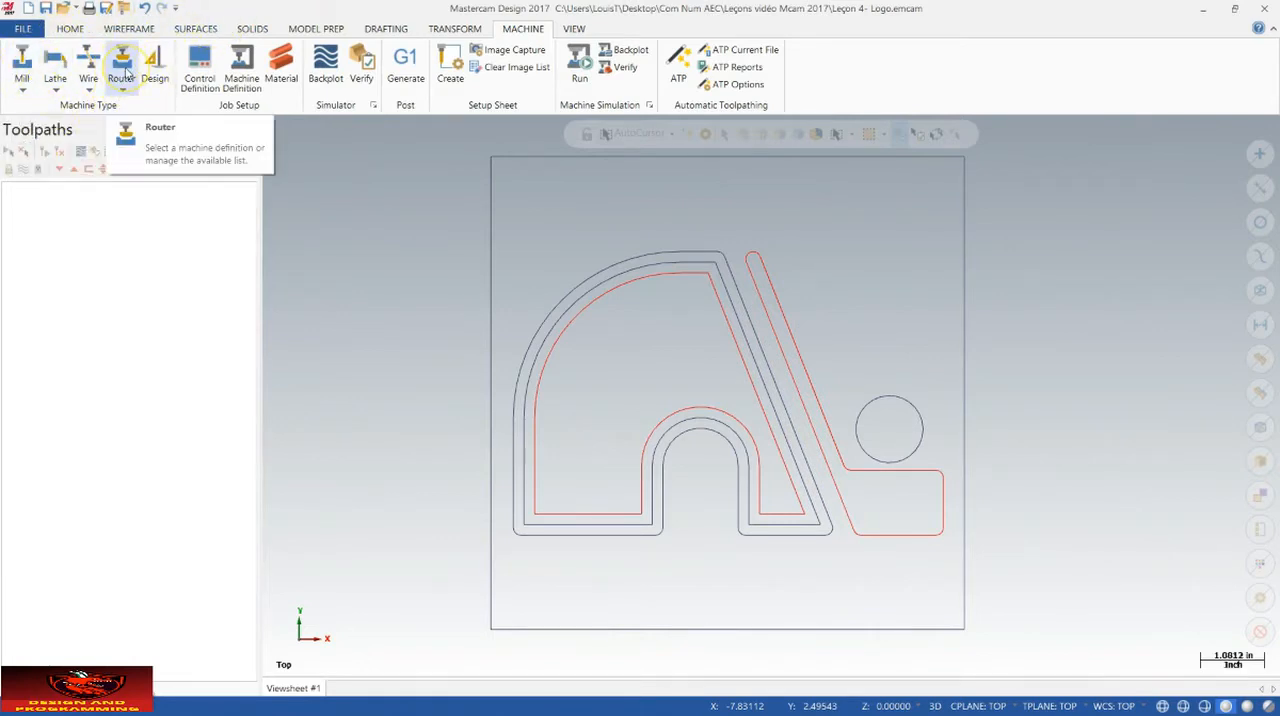
{"action": "left_click", "coordinate": [124, 76]}
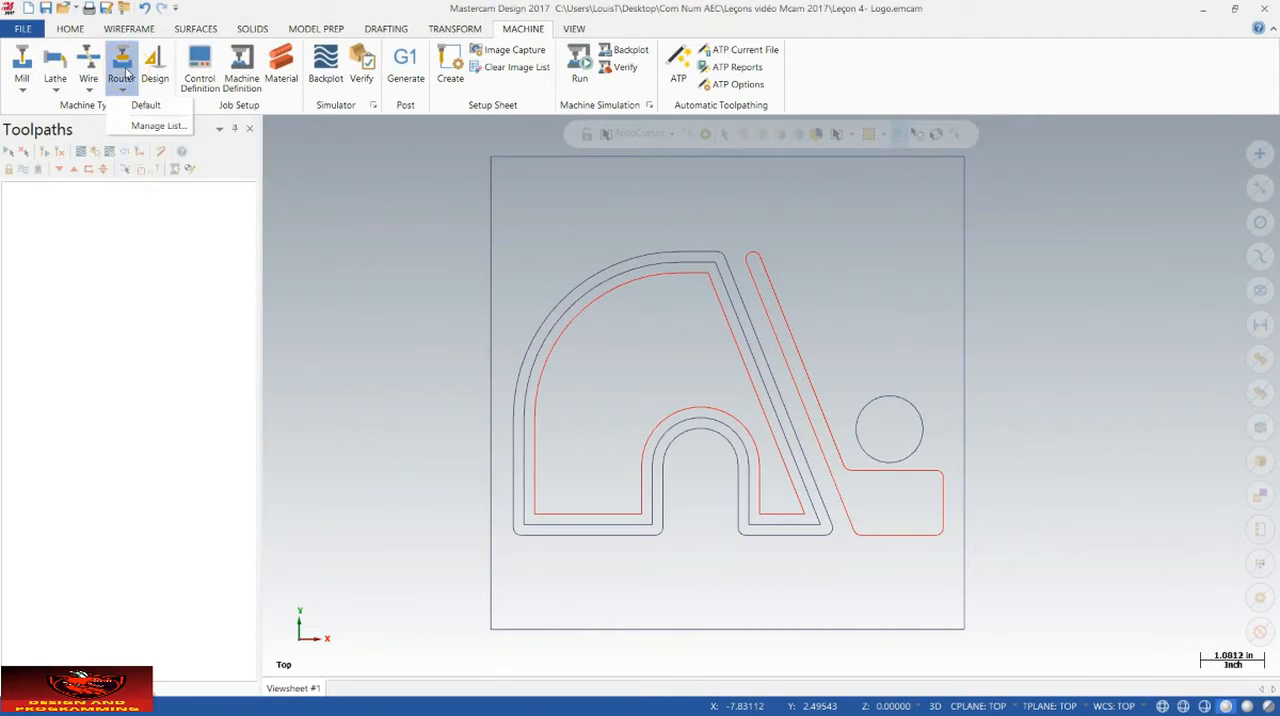
{"action": "left_click", "coordinate": [158, 127]}
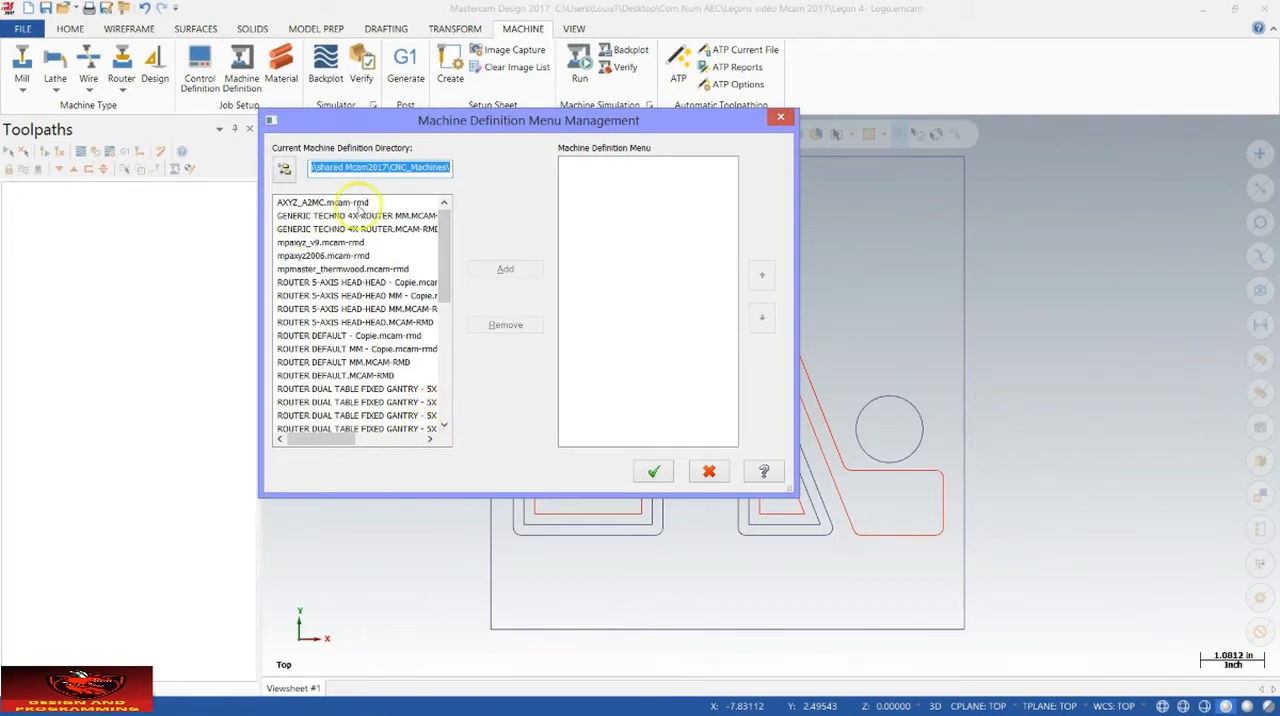
{"action": "left_click_drag", "start_coordinate": [443, 251], "coordinate": [466, 177]}
{"action": "left_click", "coordinate": [324, 203]}
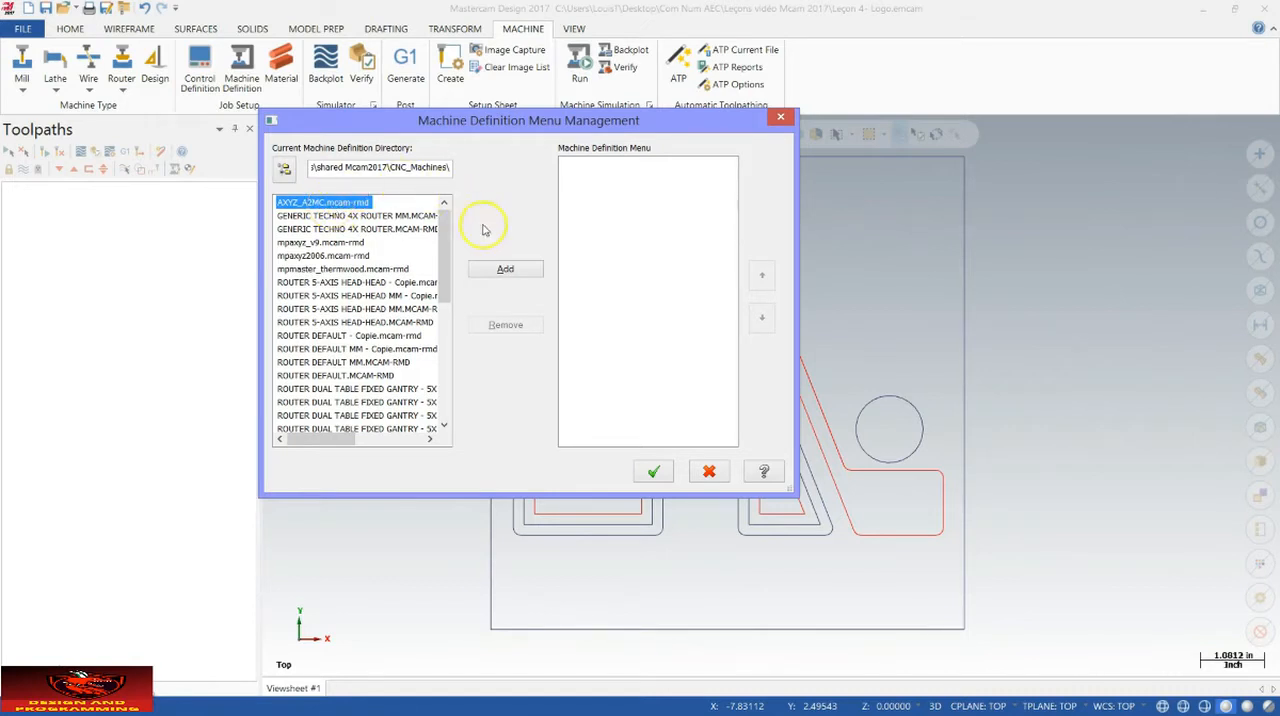
{"action": "left_click", "coordinate": [506, 270]}
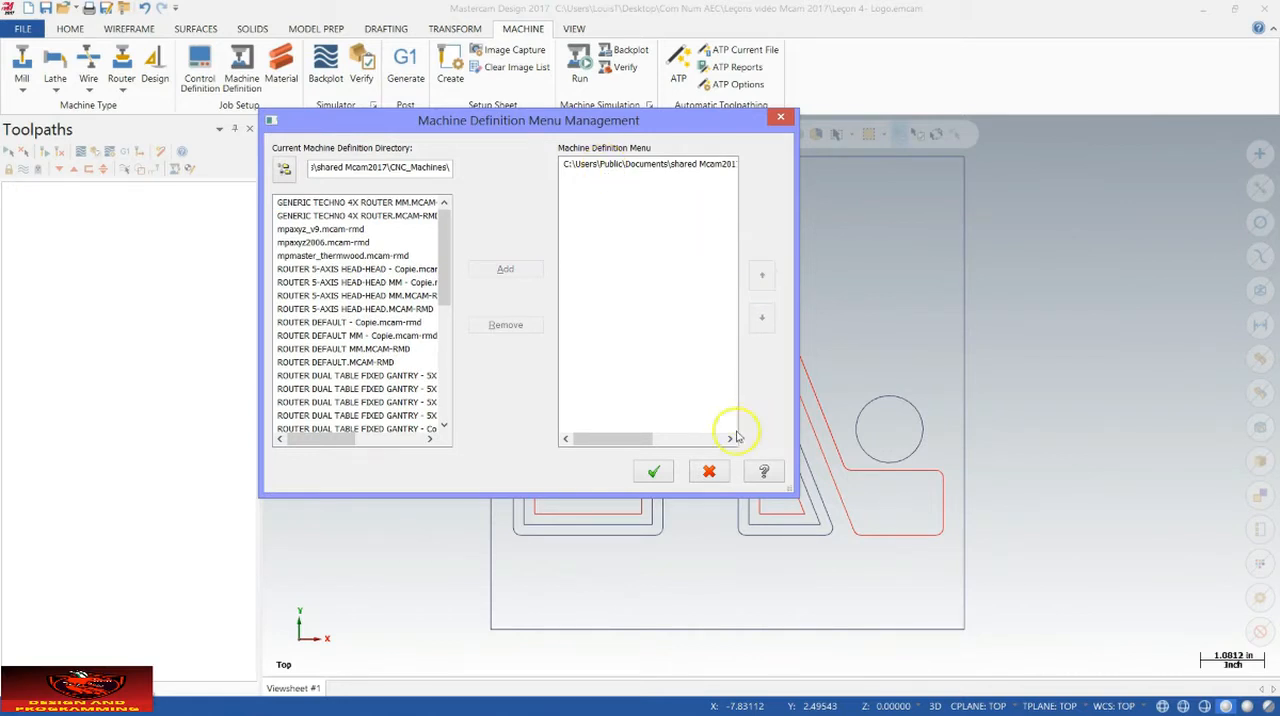
{"action": "left_click", "coordinate": [654, 473]}
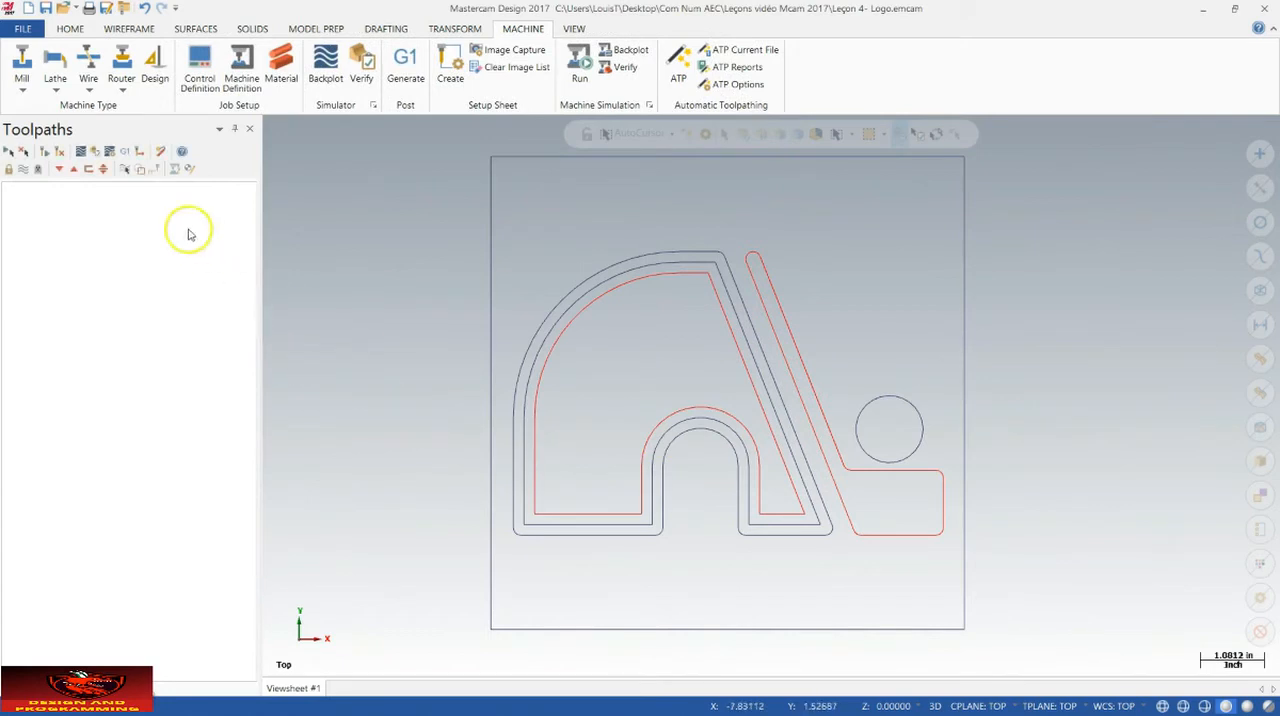
Step: Choose the AXYZ_A2MC router definition as the active machine
{"action": "left_click", "coordinate": [121, 74]}
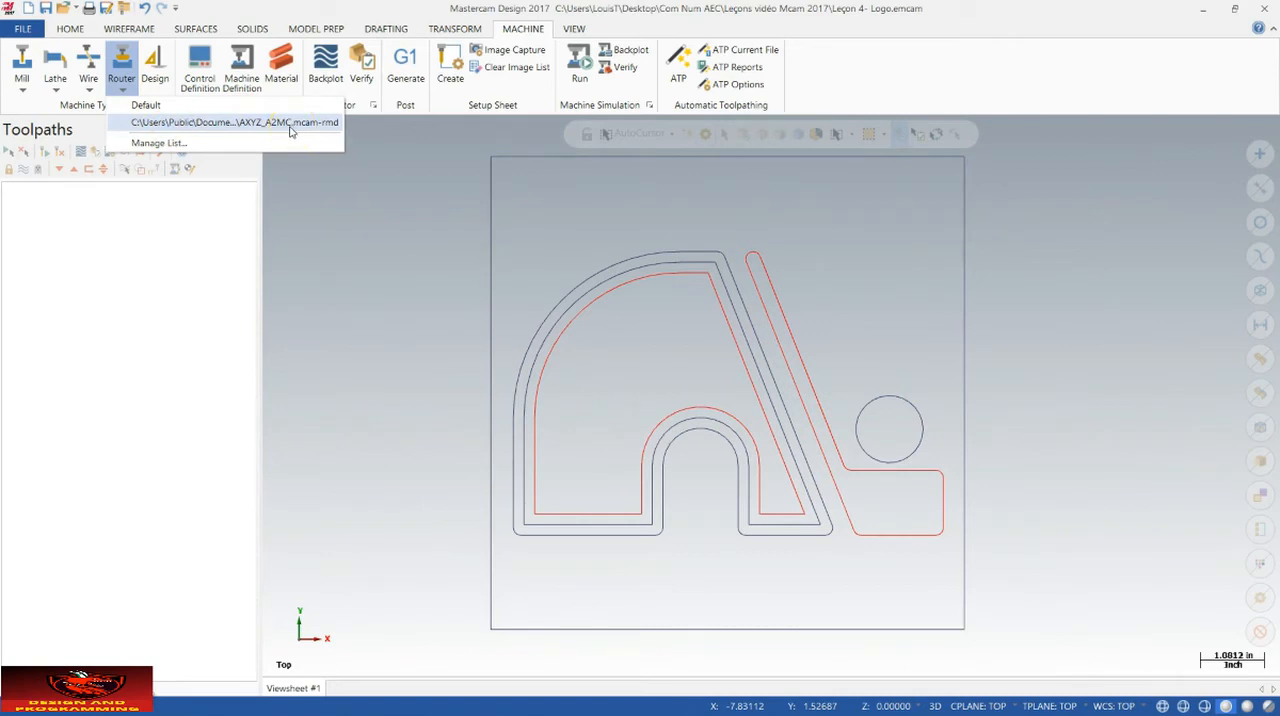
{"action": "left_click", "coordinate": [147, 106]}
{"action": "left_click", "coordinate": [196, 125]}
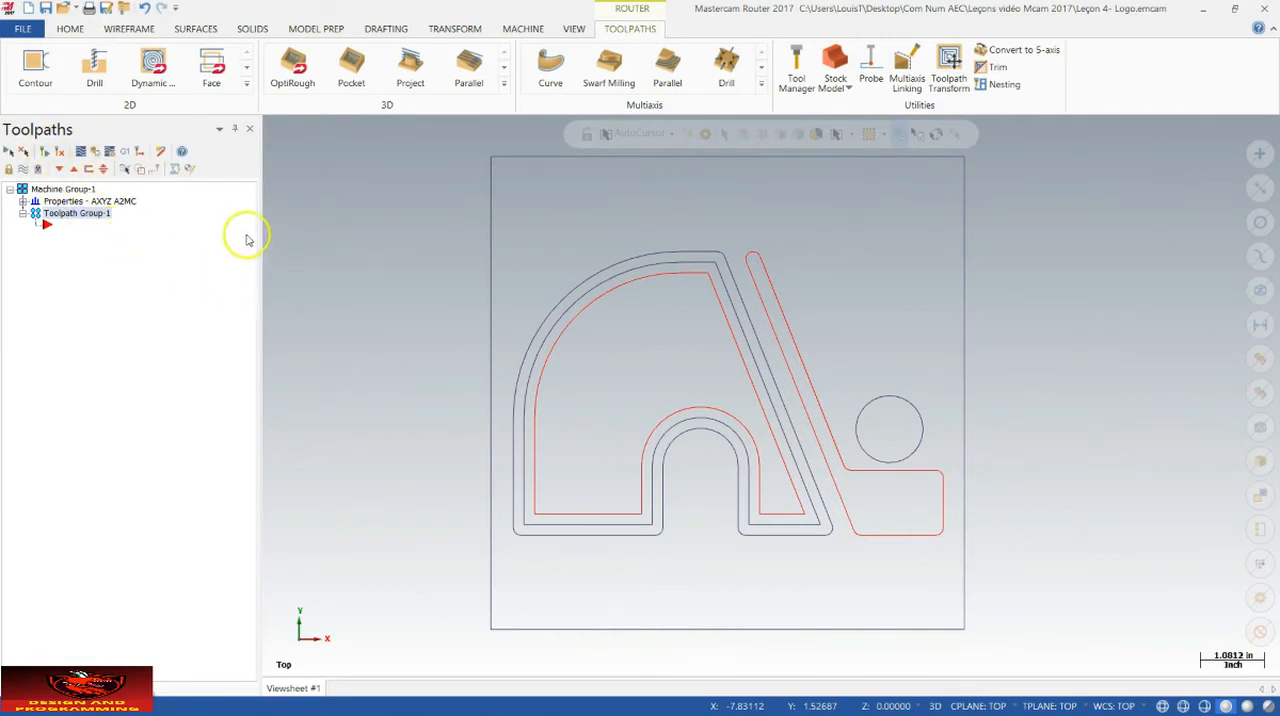
Step: Hide the Toolpaths manager and display it again
{"action": "left_click", "coordinate": [249, 128]}
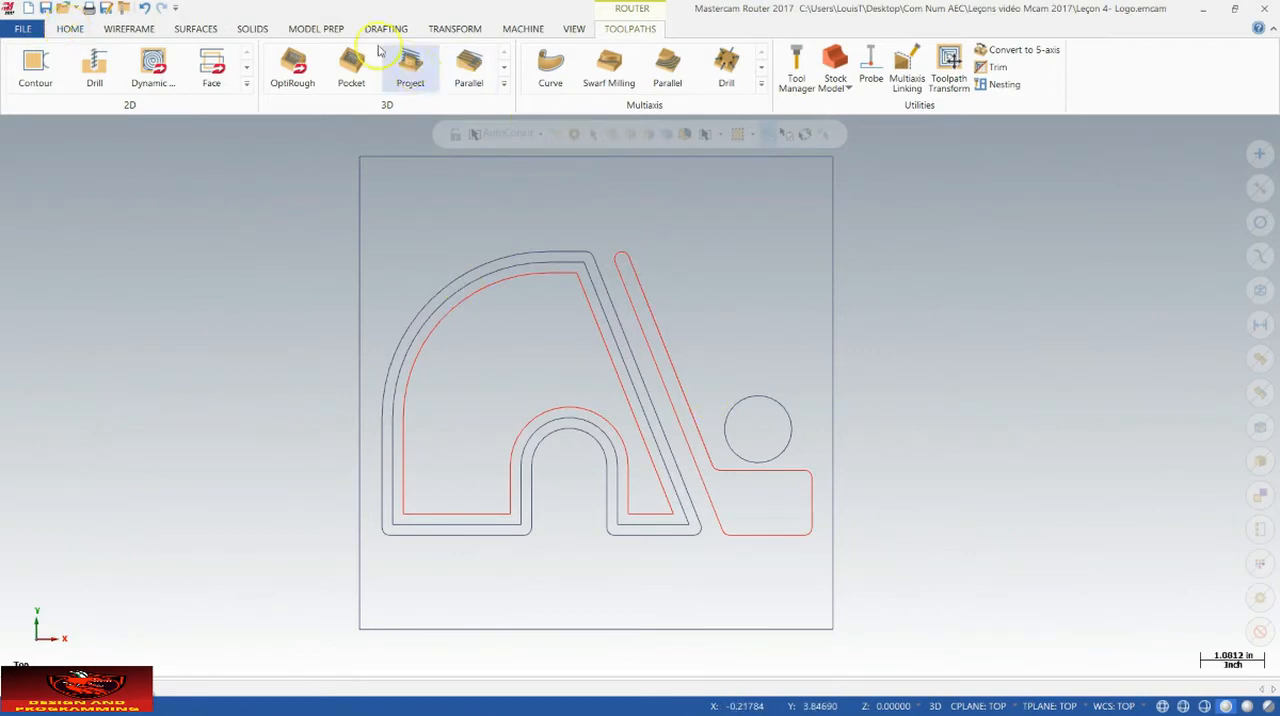
{"action": "left_click", "coordinate": [573, 28]}
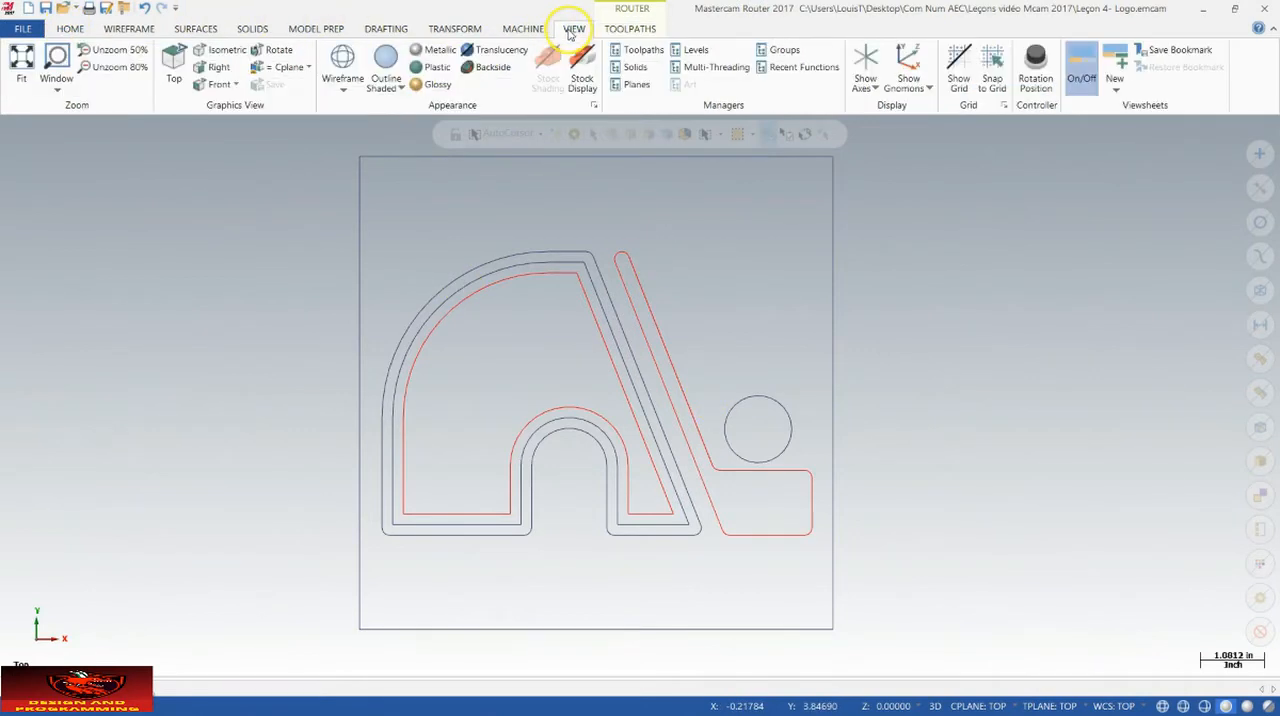
{"action": "left_click", "coordinate": [644, 52]}
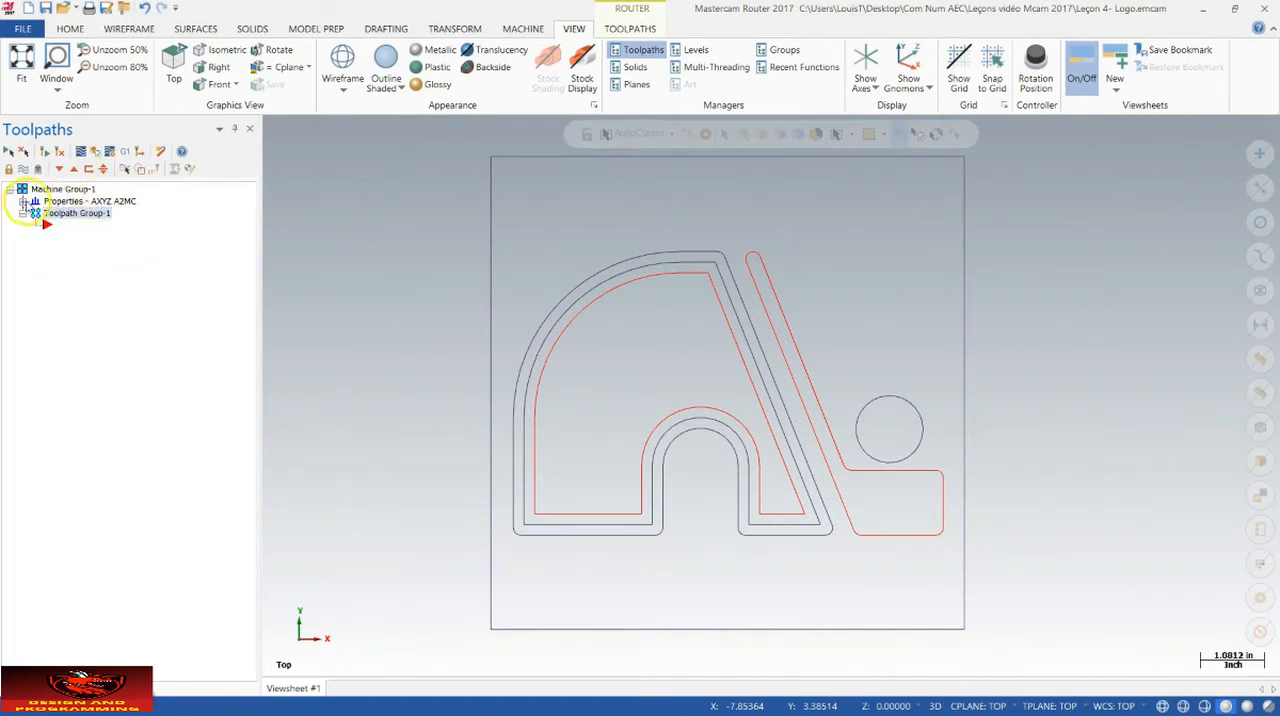
Step: Review the file and tool settings in the AXYZ A2MC machine group properties
{"action": "left_click", "coordinate": [22, 202]}
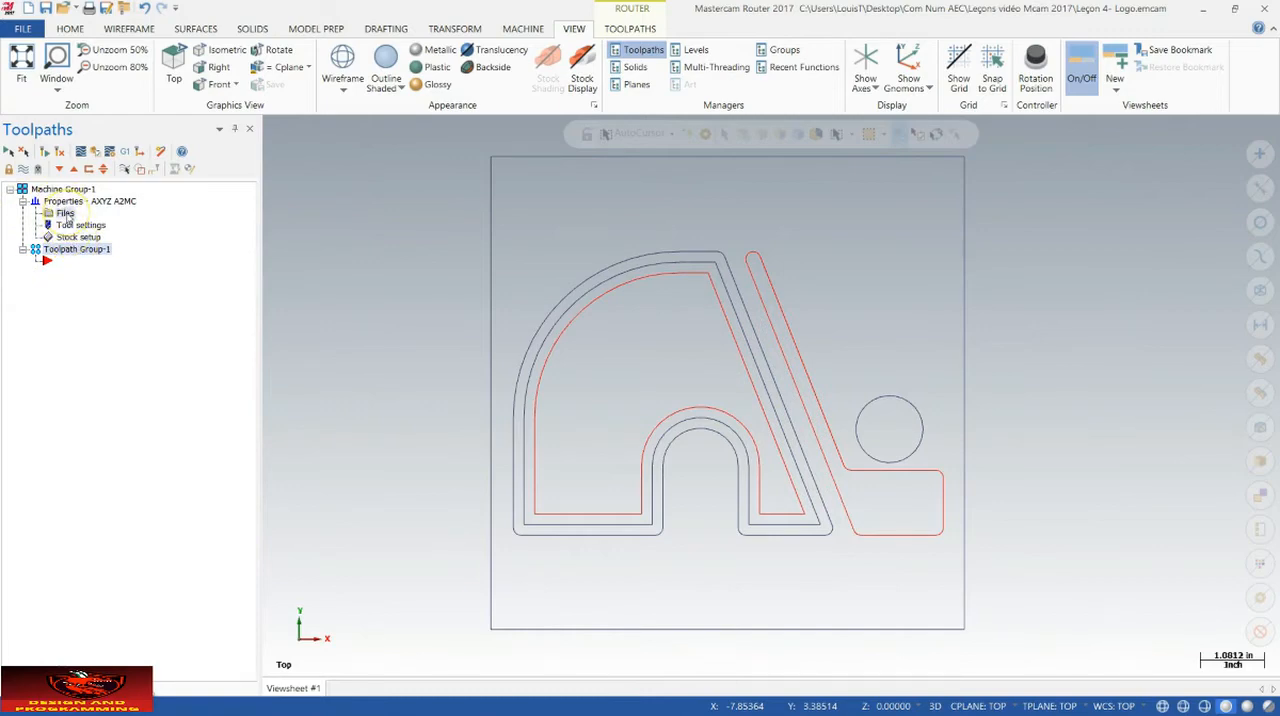
{"action": "left_click", "coordinate": [65, 214]}
{"action": "left_click_drag", "start_coordinate": [127, 147], "coordinate": [286, 111]}
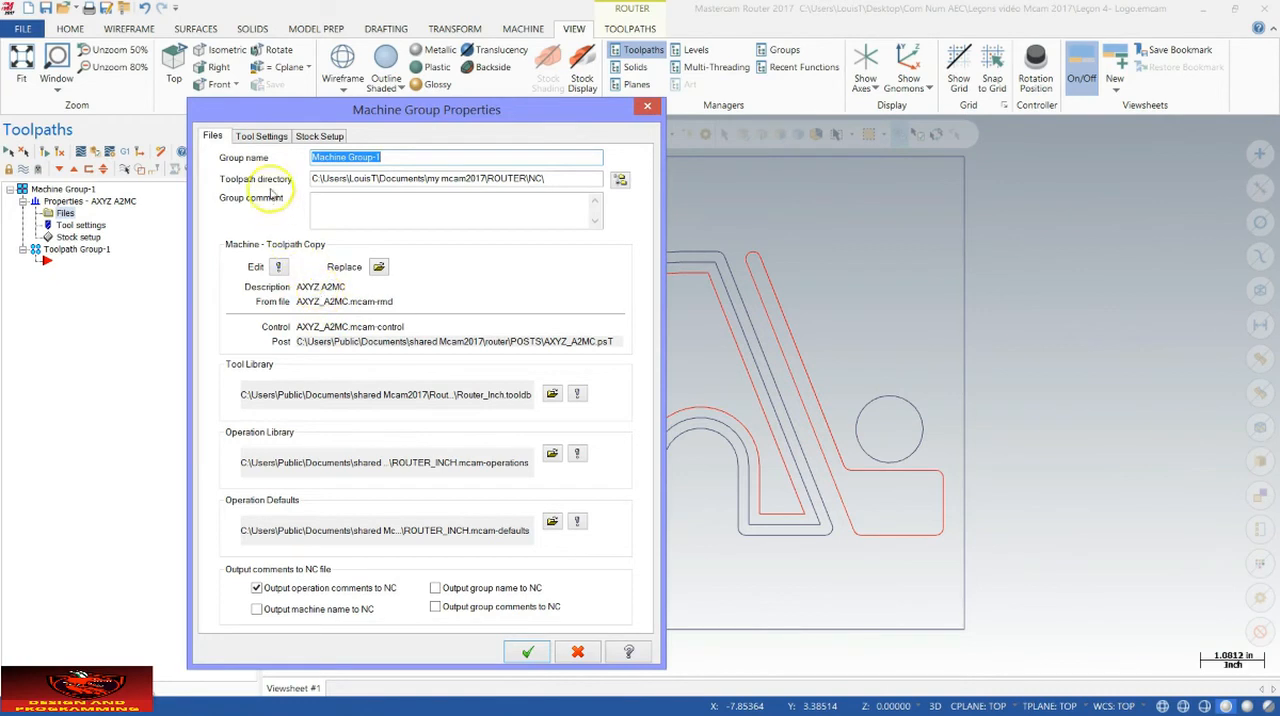
{"action": "left_click", "coordinate": [265, 136]}
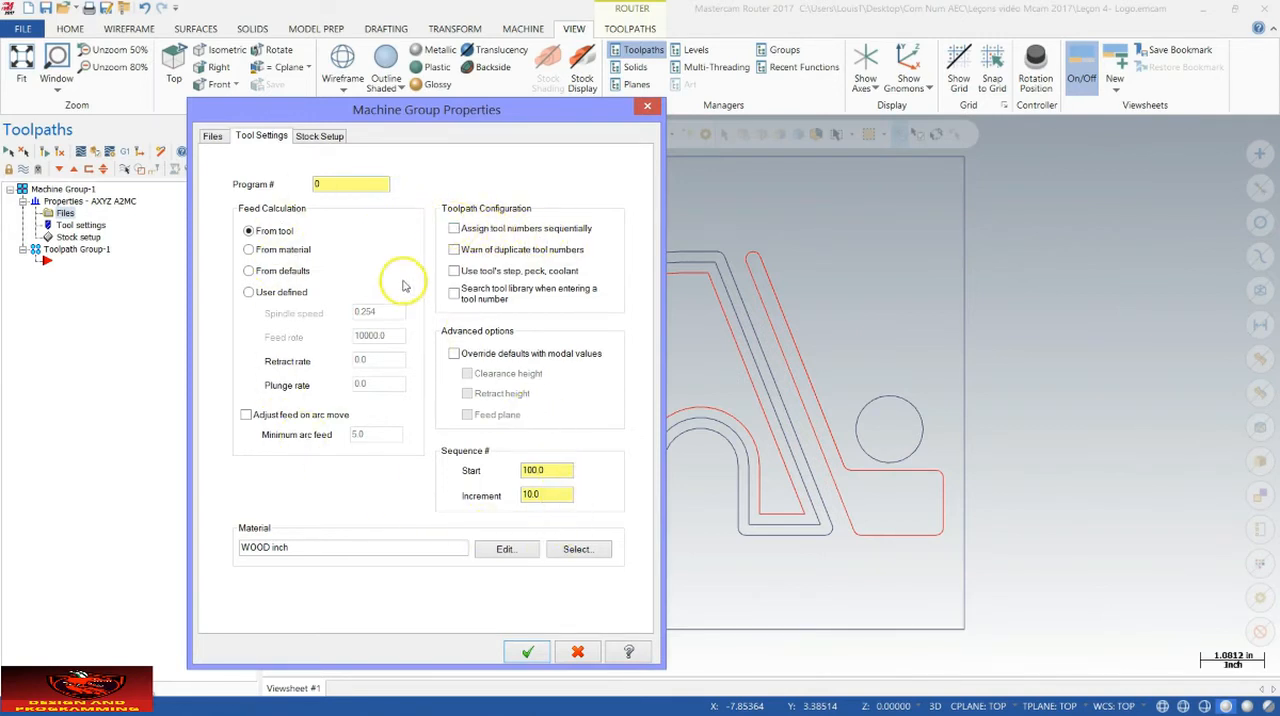
Step: Set the rectangular stock to 8.0 in X and 8.0 in Y by picking opposite corners of the square around the logo
{"action": "left_click", "coordinate": [319, 137]}
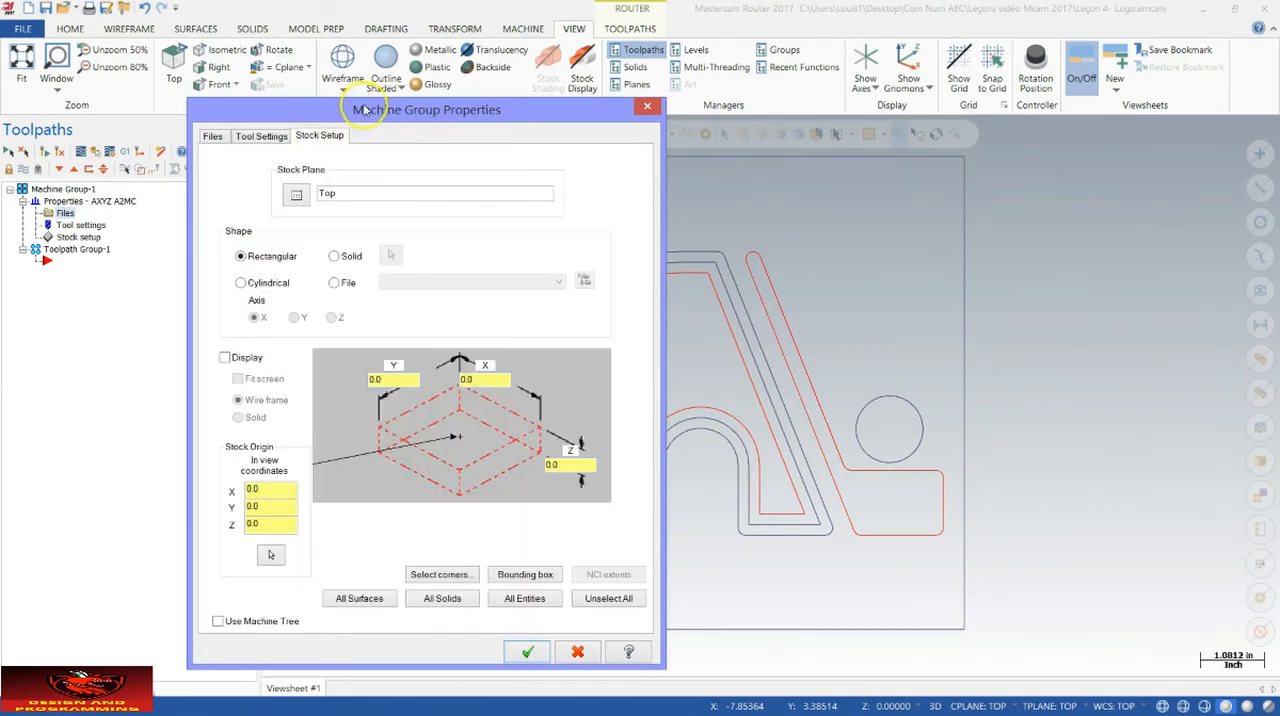
{"action": "left_click_drag", "start_coordinate": [366, 111], "coordinate": [179, 57]}
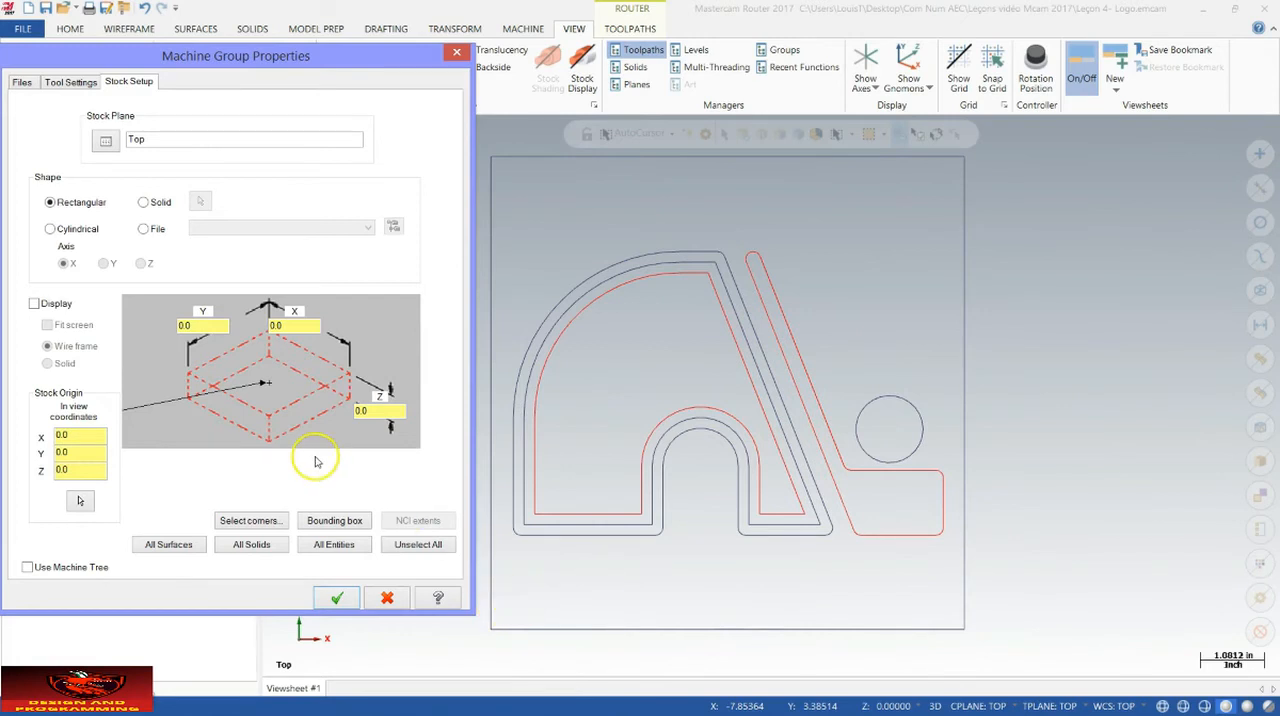
{"action": "left_click", "coordinate": [251, 522]}
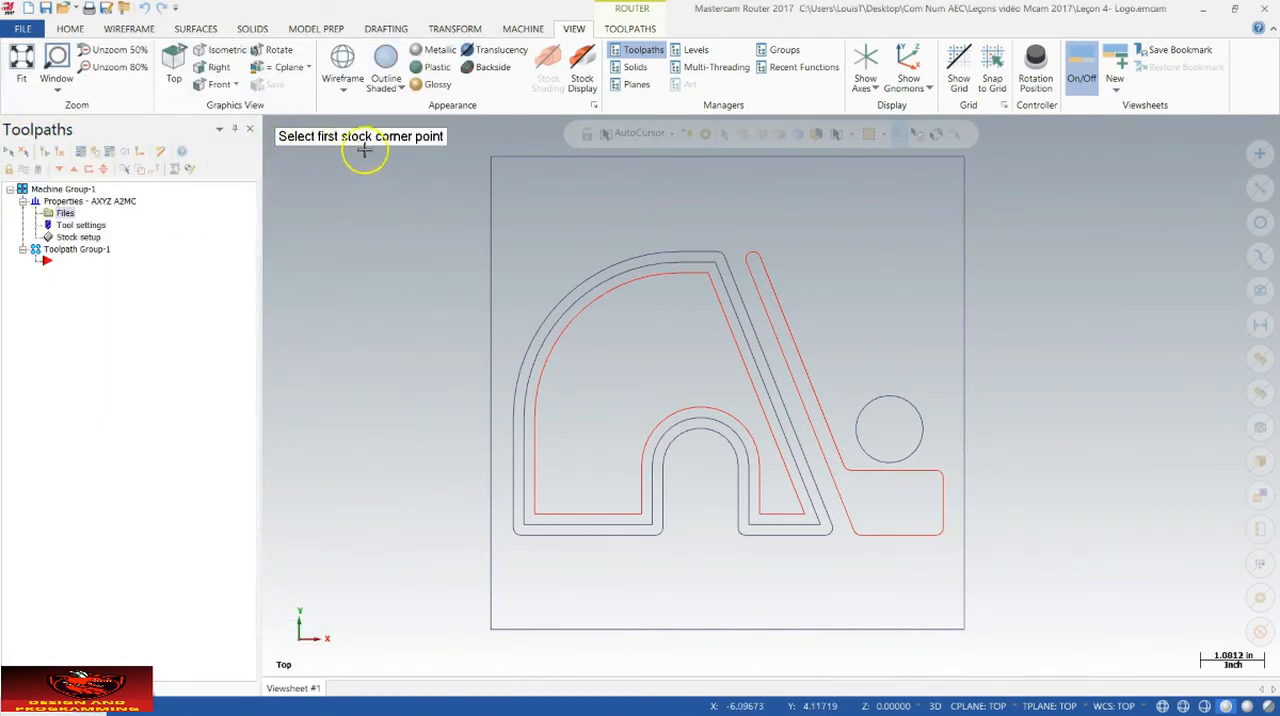
{"action": "left_click", "coordinate": [493, 626]}
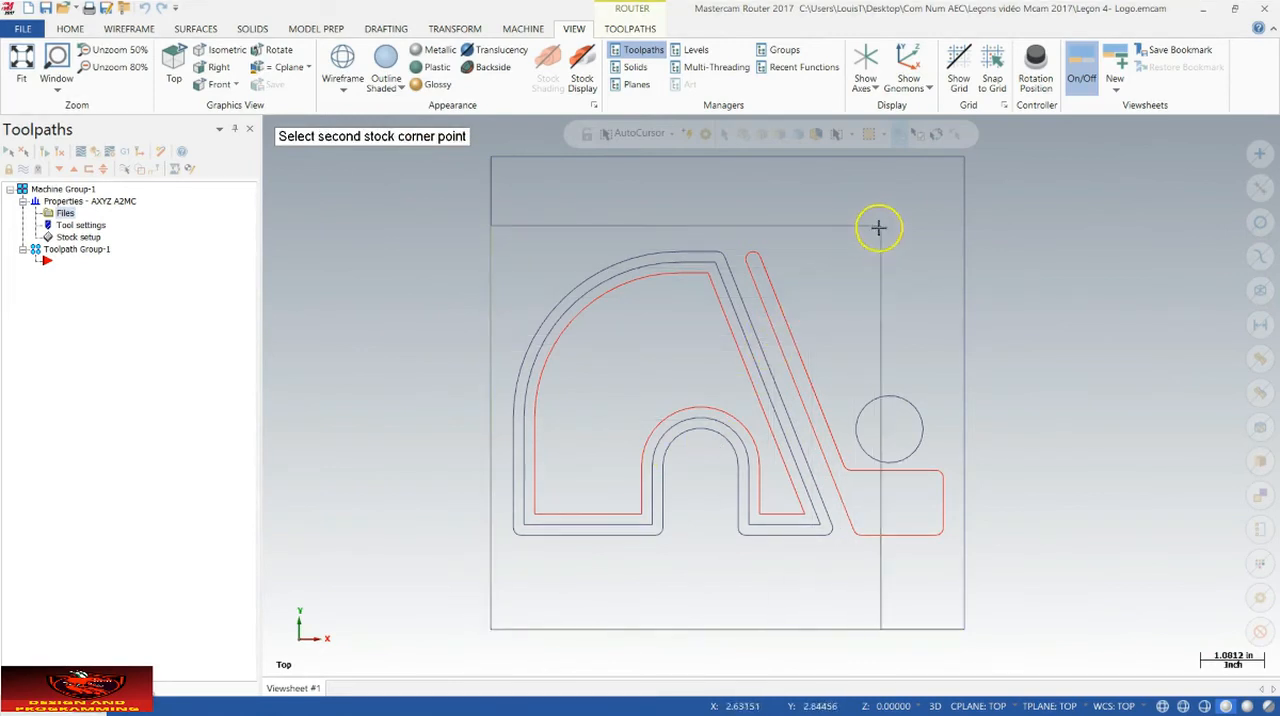
{"action": "left_click", "coordinate": [960, 157]}
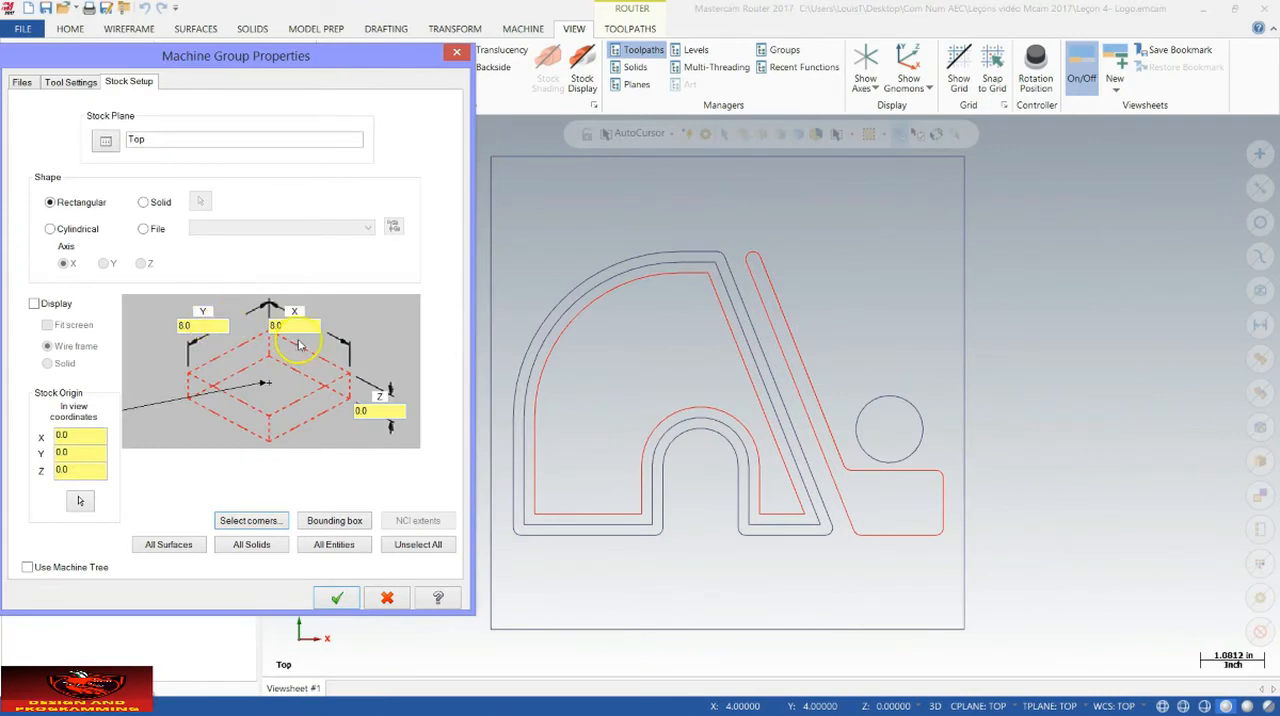
Step: Set the stock's Z thickness to 0.25 with the origin at the centre of its top face, and enable wireframe stock display
{"action": "left_click_drag", "start_coordinate": [377, 411], "coordinate": [348, 412]}
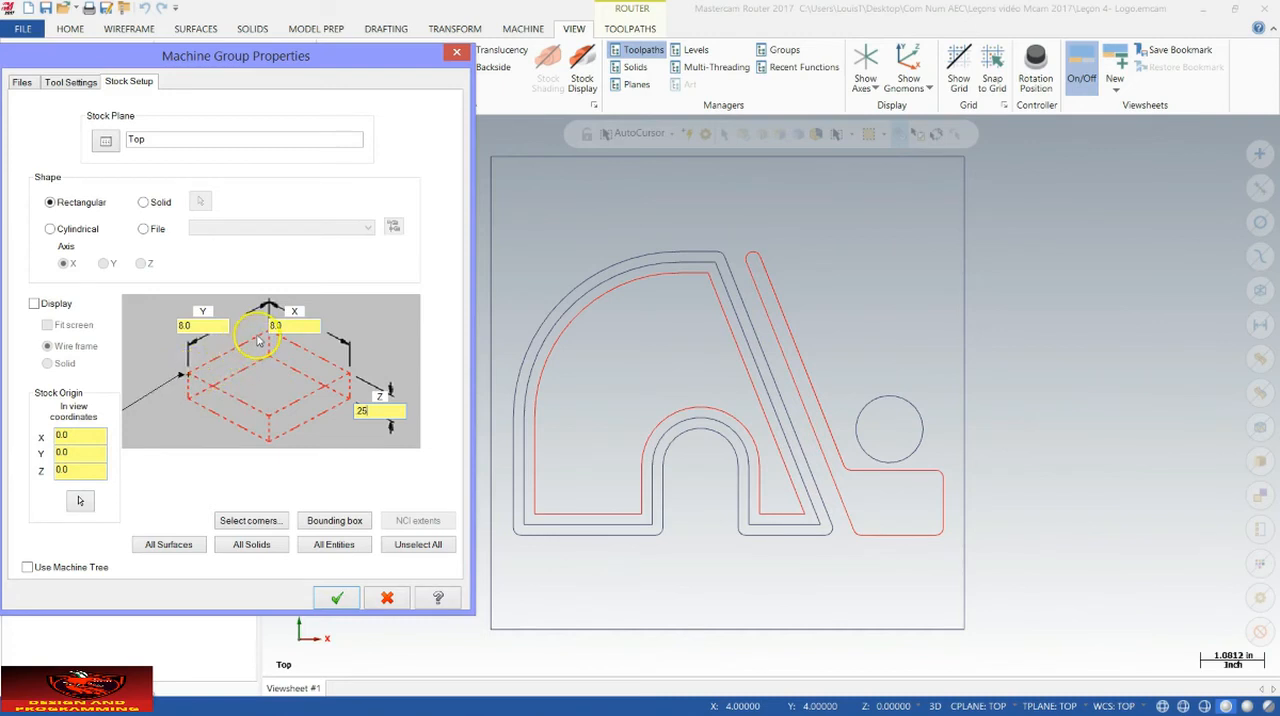
{"action": "left_click", "coordinate": [350, 376]}
{"action": "left_click", "coordinate": [269, 415]}
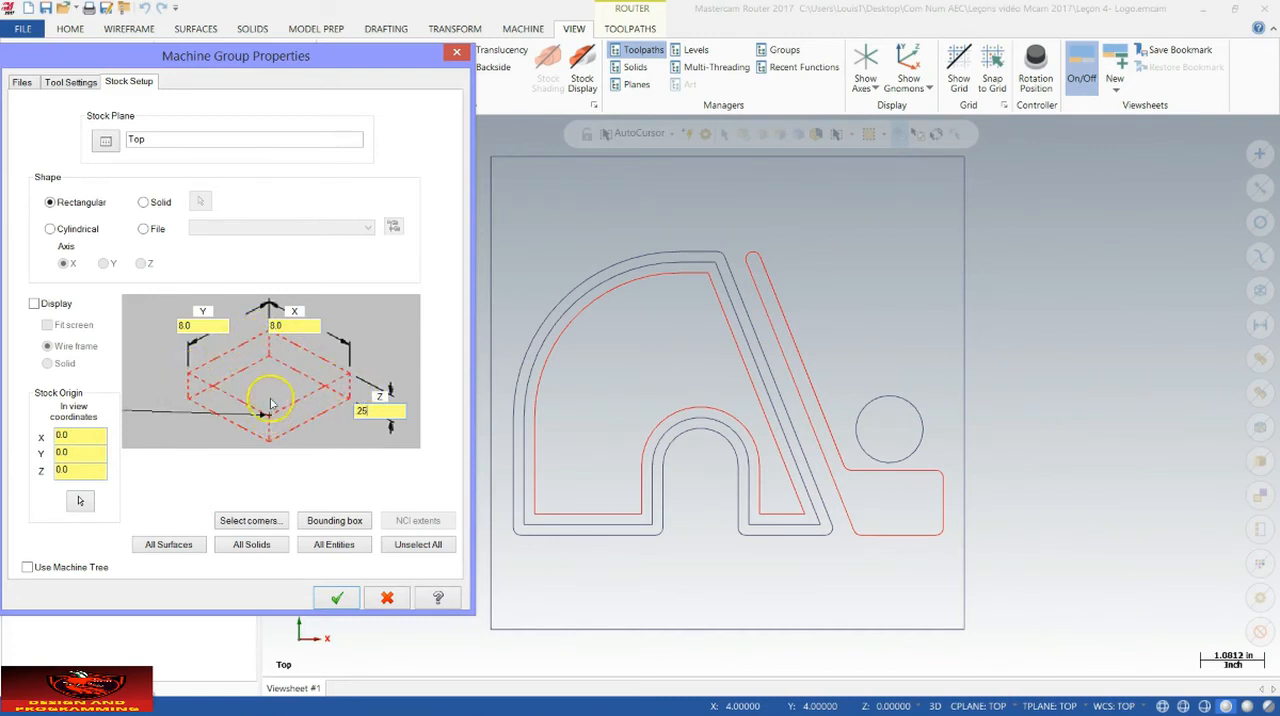
{"action": "left_click", "coordinate": [271, 383]}
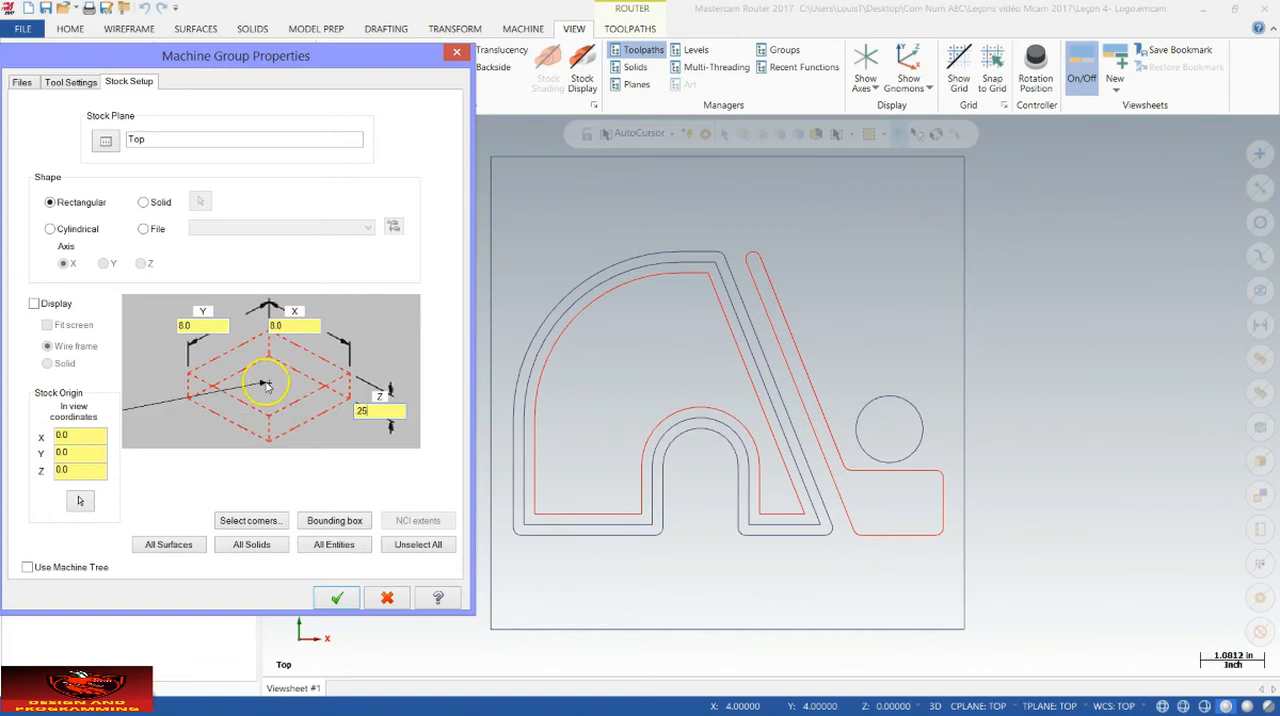
{"action": "left_click", "coordinate": [35, 304]}
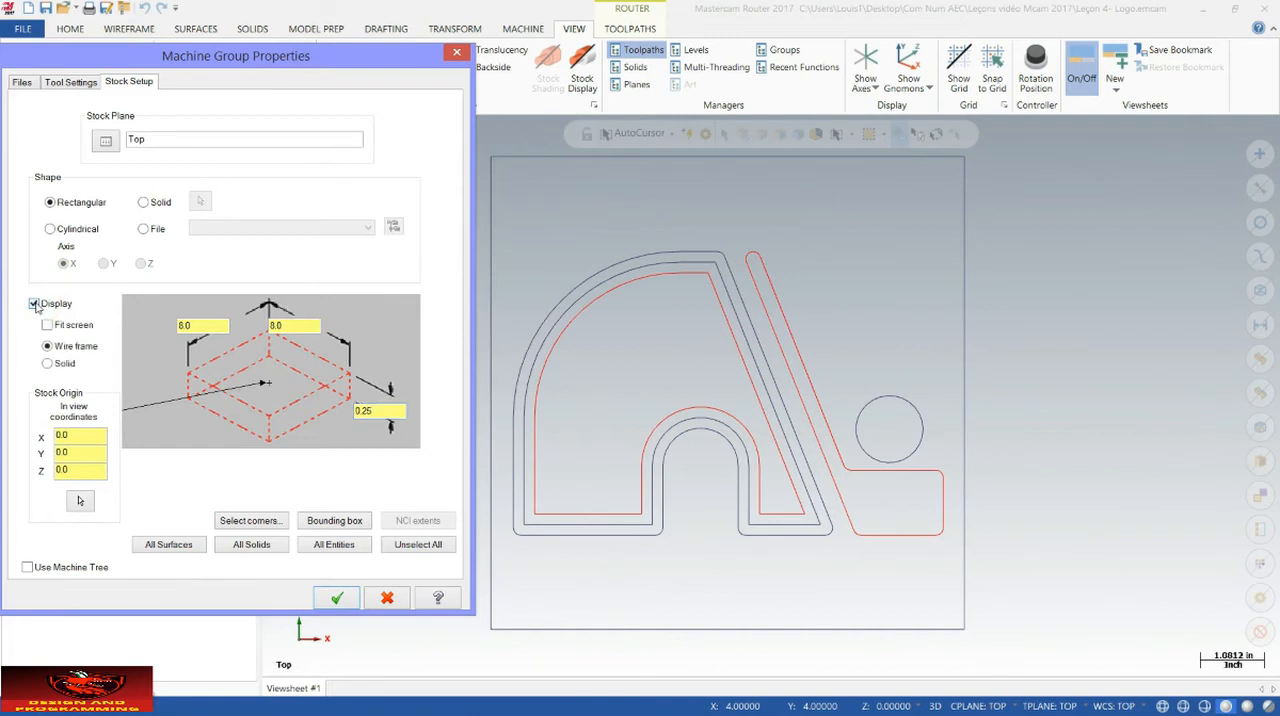
{"action": "left_click", "coordinate": [337, 598]}
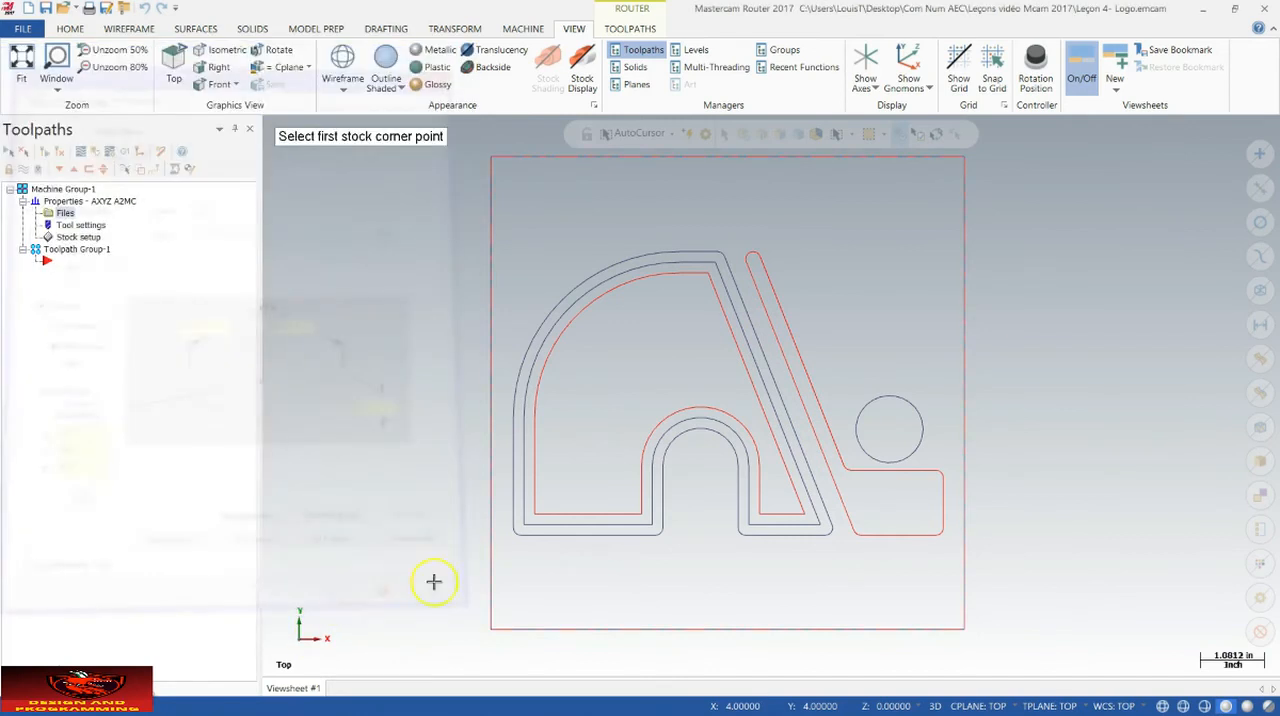
Step: Inspect the stock outline around the logo in a rotated 3D view and return to the Top (WCS) view
{"action": "left_click", "coordinate": [583, 471]}
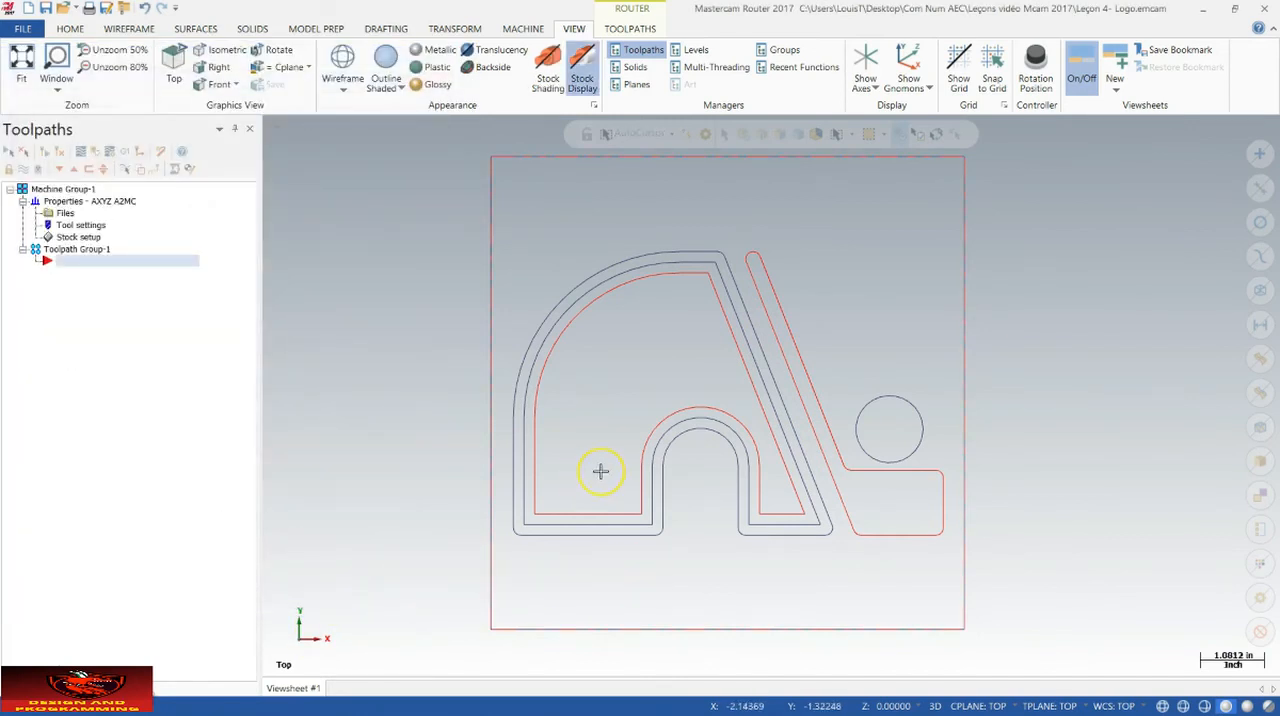
{"action": "middle_click_drag", "start_coordinate": [600, 471], "coordinate": [686, 386]}
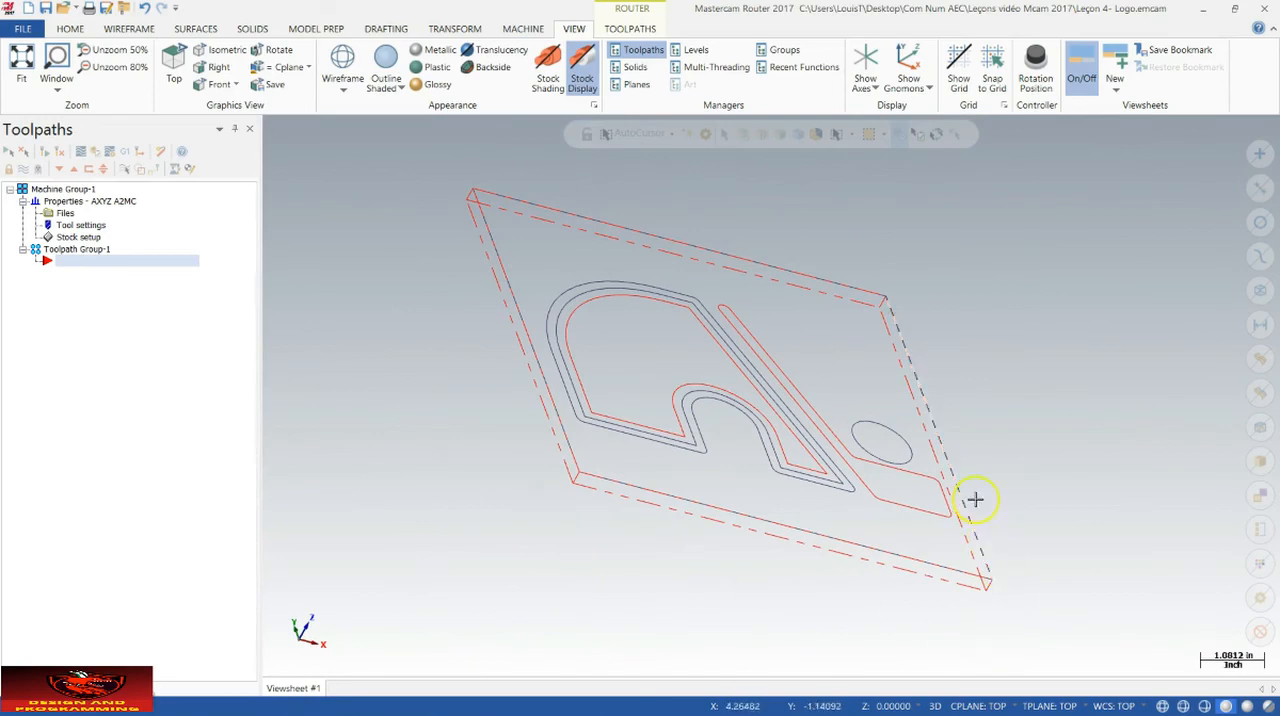
{"action": "right_click", "coordinate": [677, 363]}
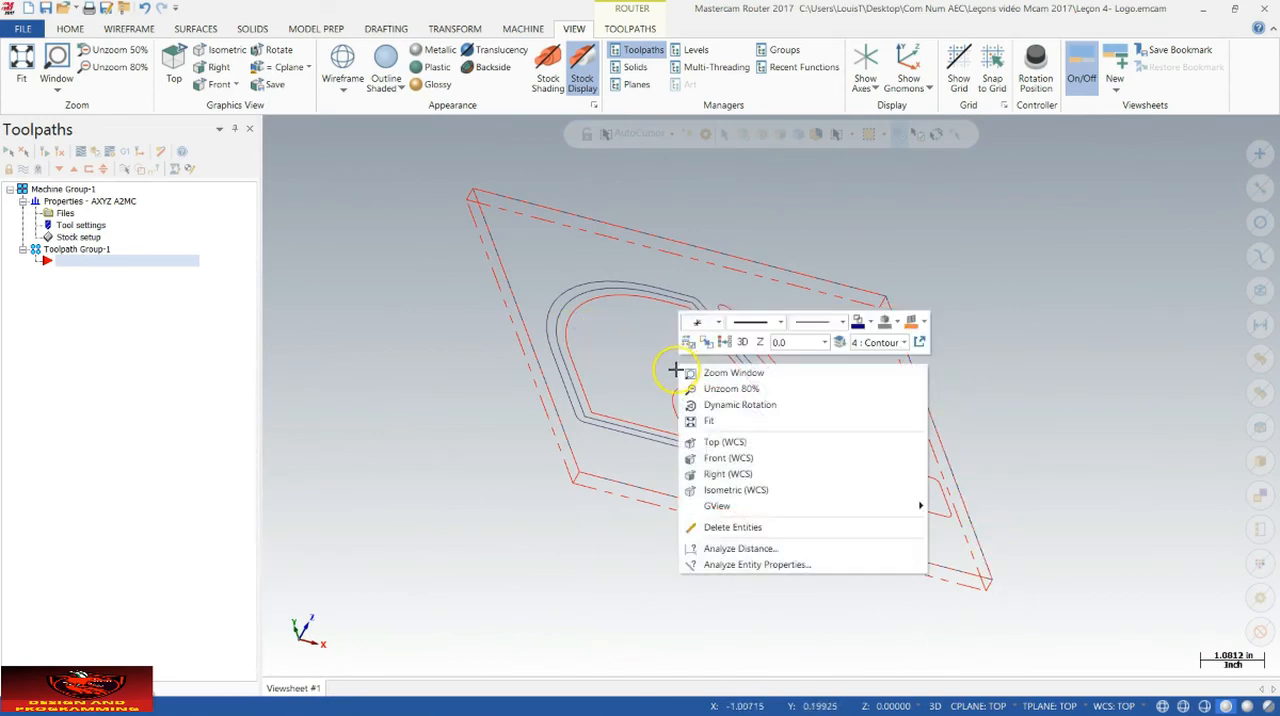
{"action": "left_click", "coordinate": [728, 442]}
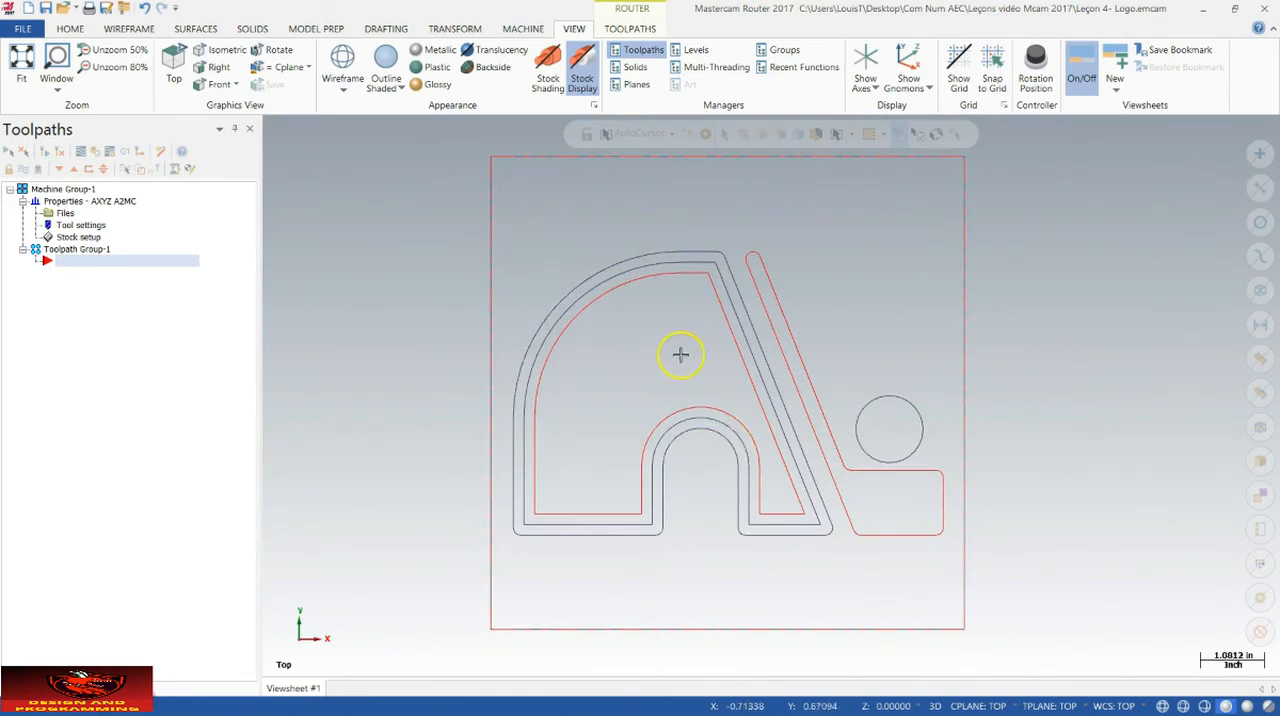